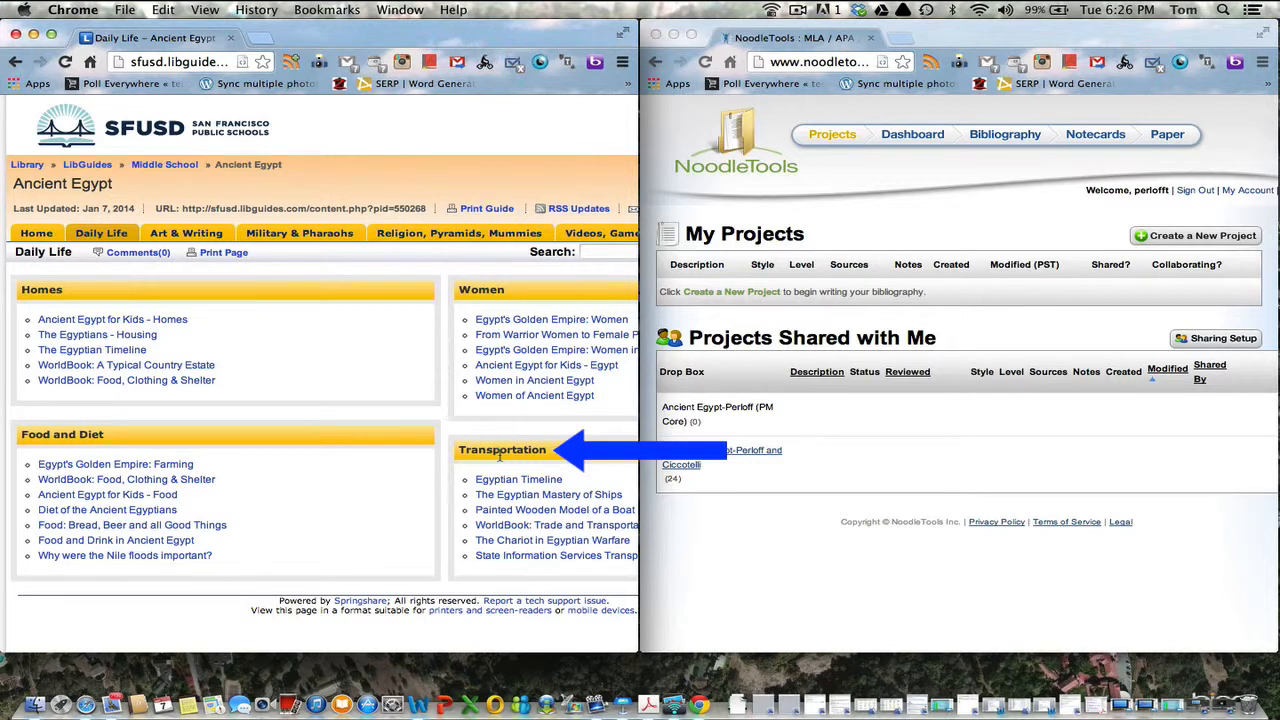
Step: Look through the guide's Art & Writing, Military & Pharaohs, Religion, Pyramids, Mummies, and Videos, Games, Images sections
left_click(205, 233)
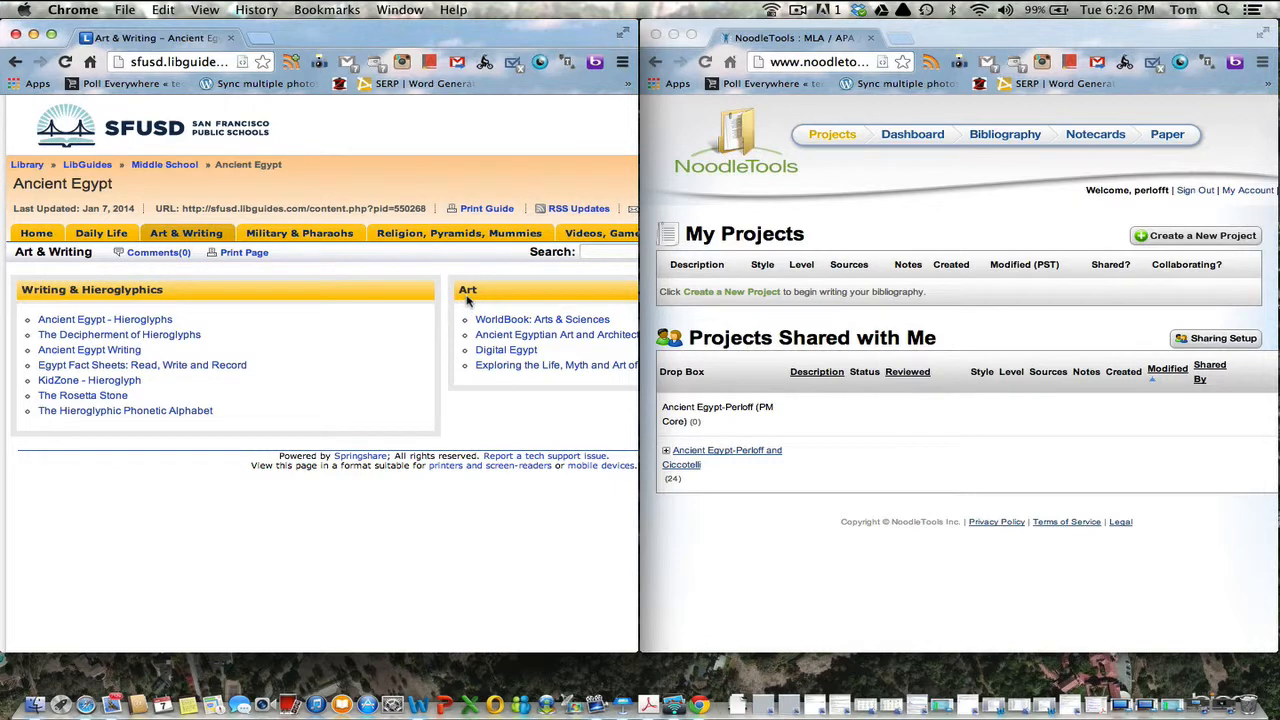
left_click(310, 240)
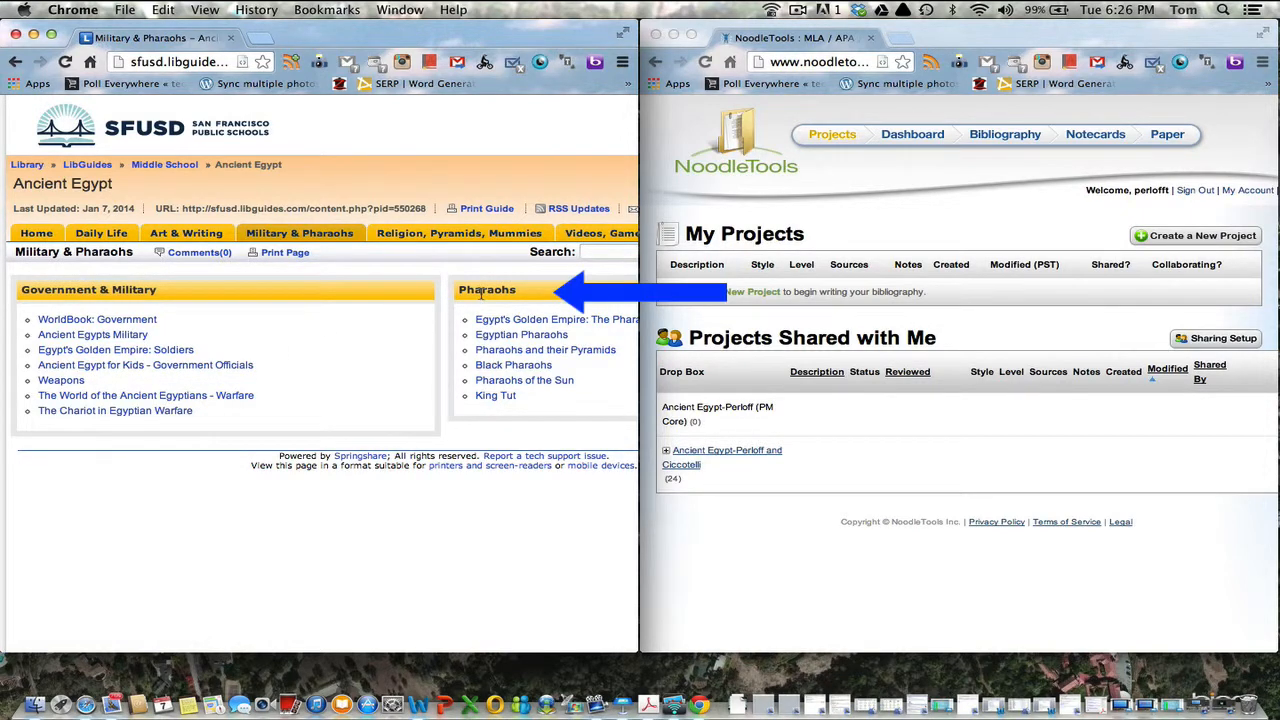
left_click(445, 243)
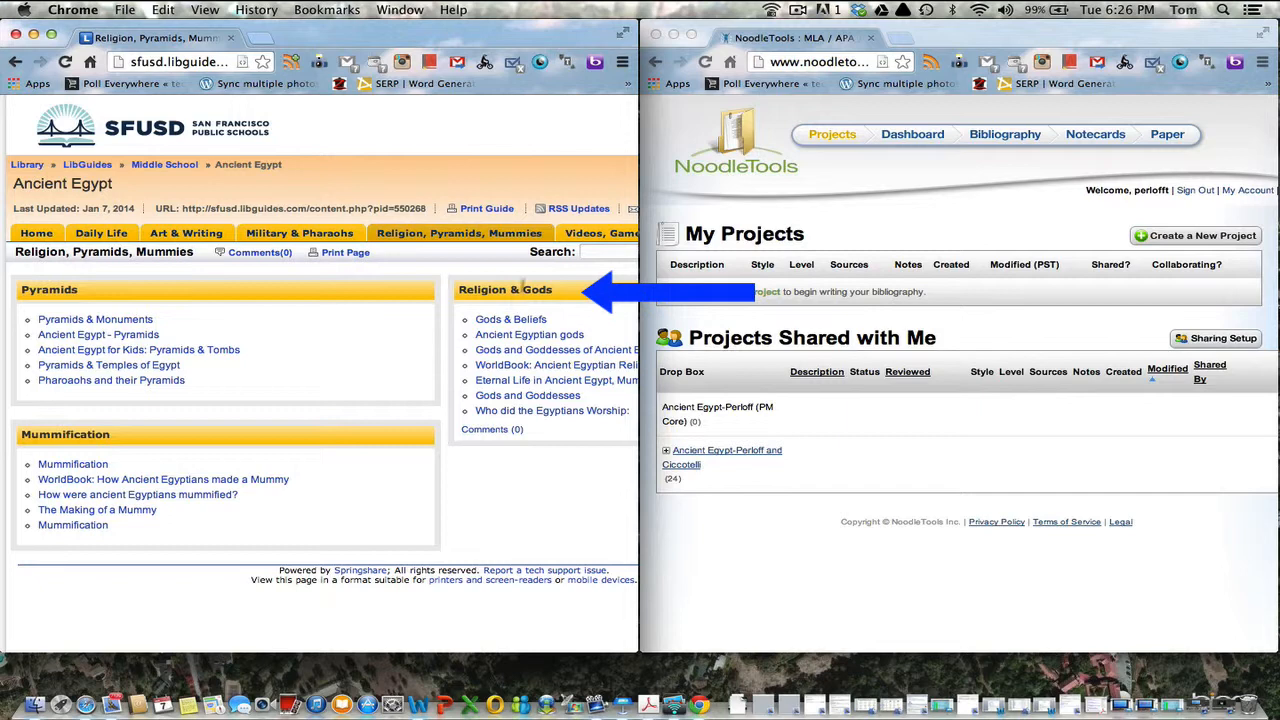
left_click(572, 236)
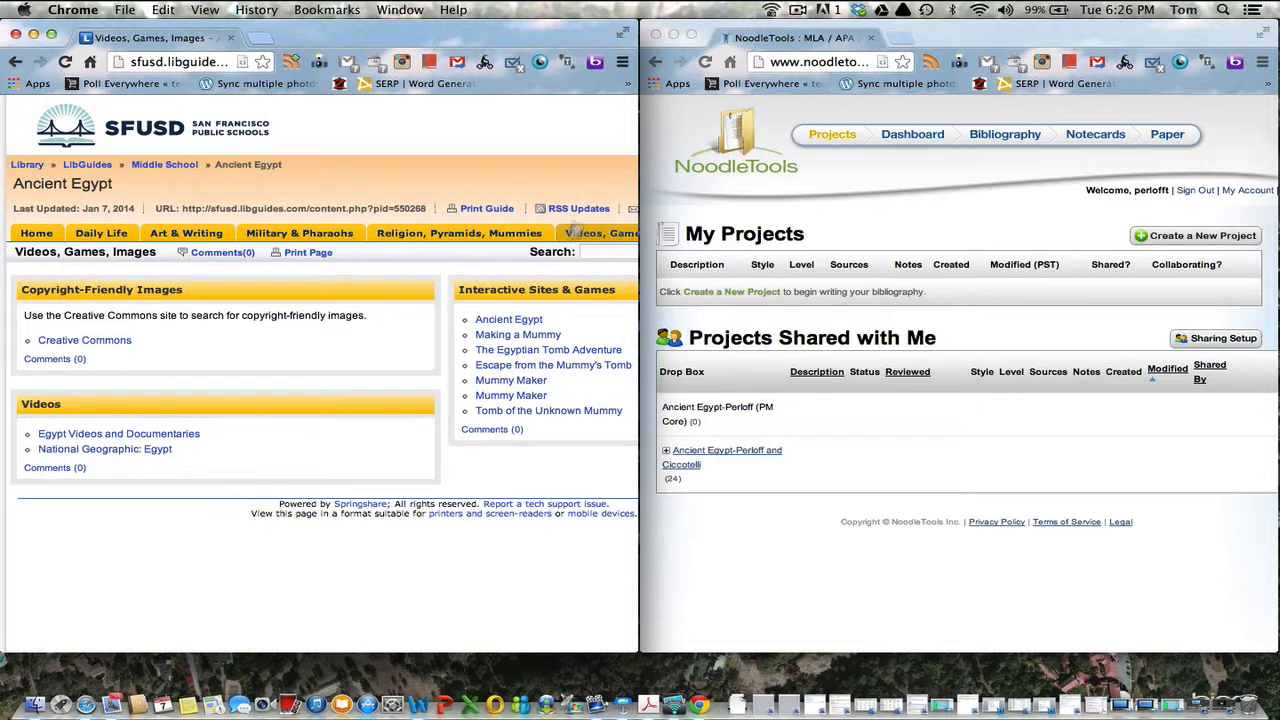
left_click(798, 10)
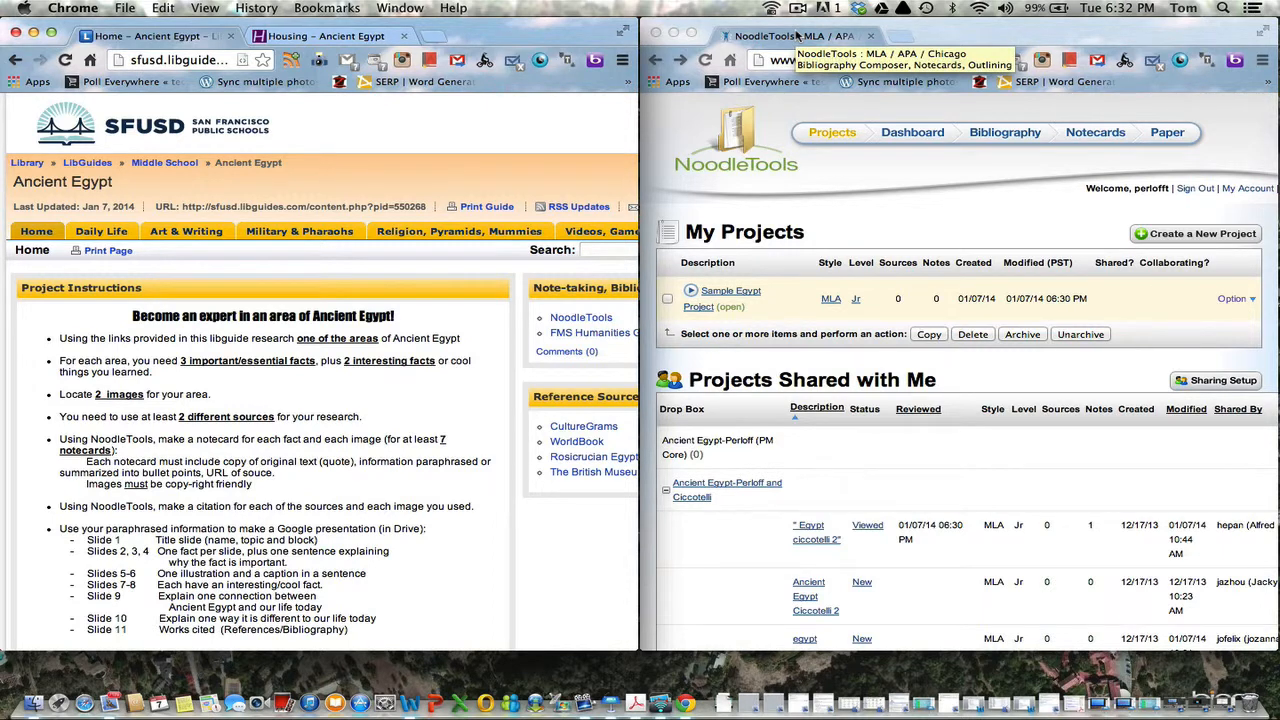
Step: Open the Sample Egypt Project's notecards and start a new notecard
left_click(733, 293)
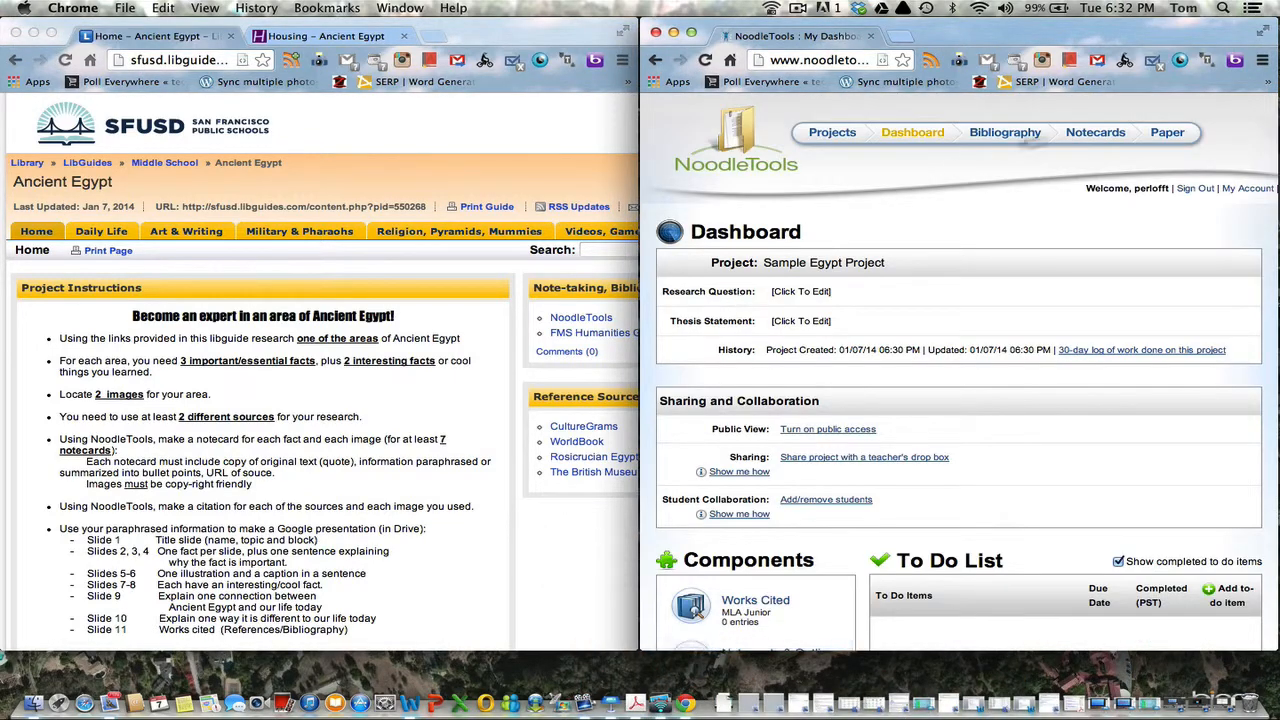
left_click(1110, 135)
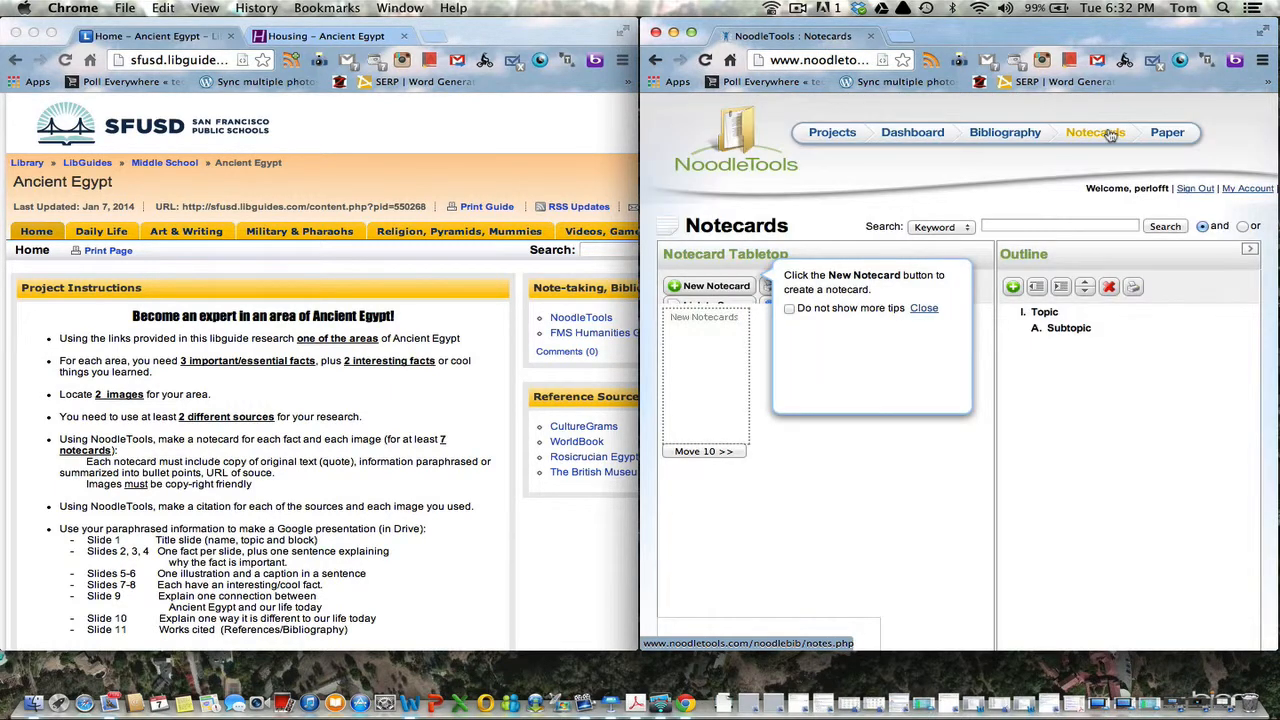
left_click(713, 289)
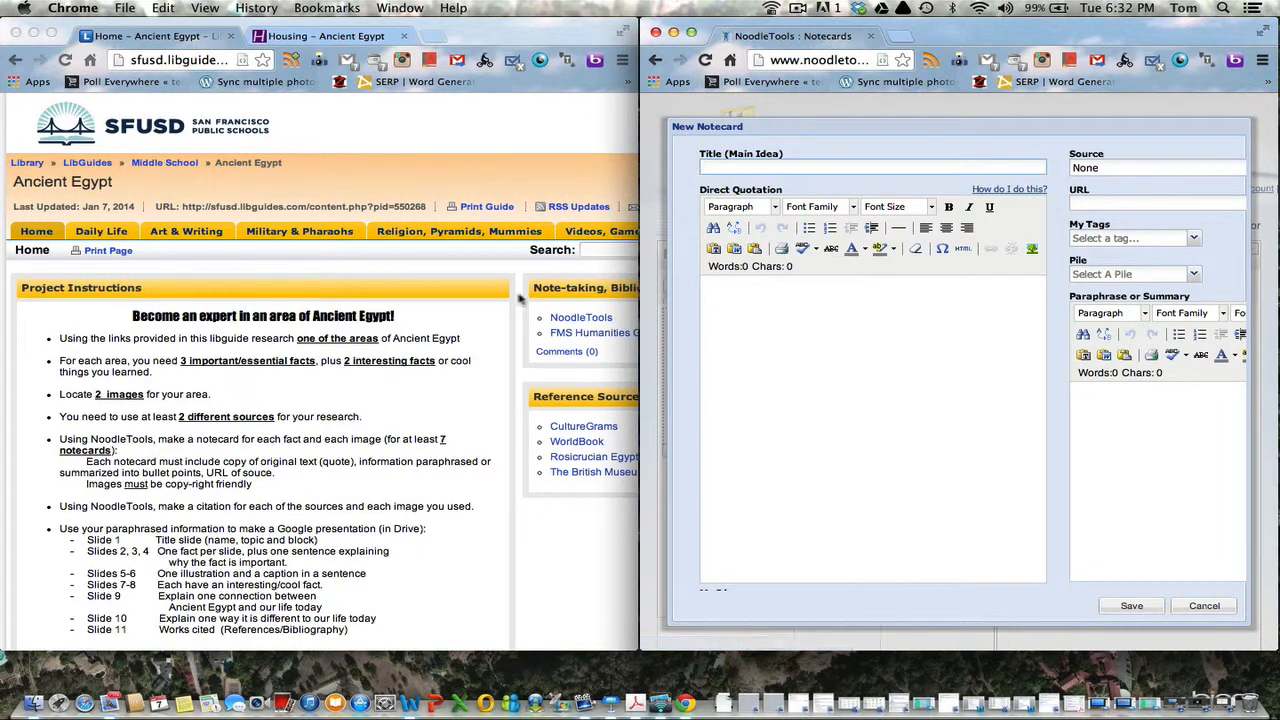
Step: Open The Egyptians - Housing source from the Homes list in the guide's Daily Life section
left_click(115, 235)
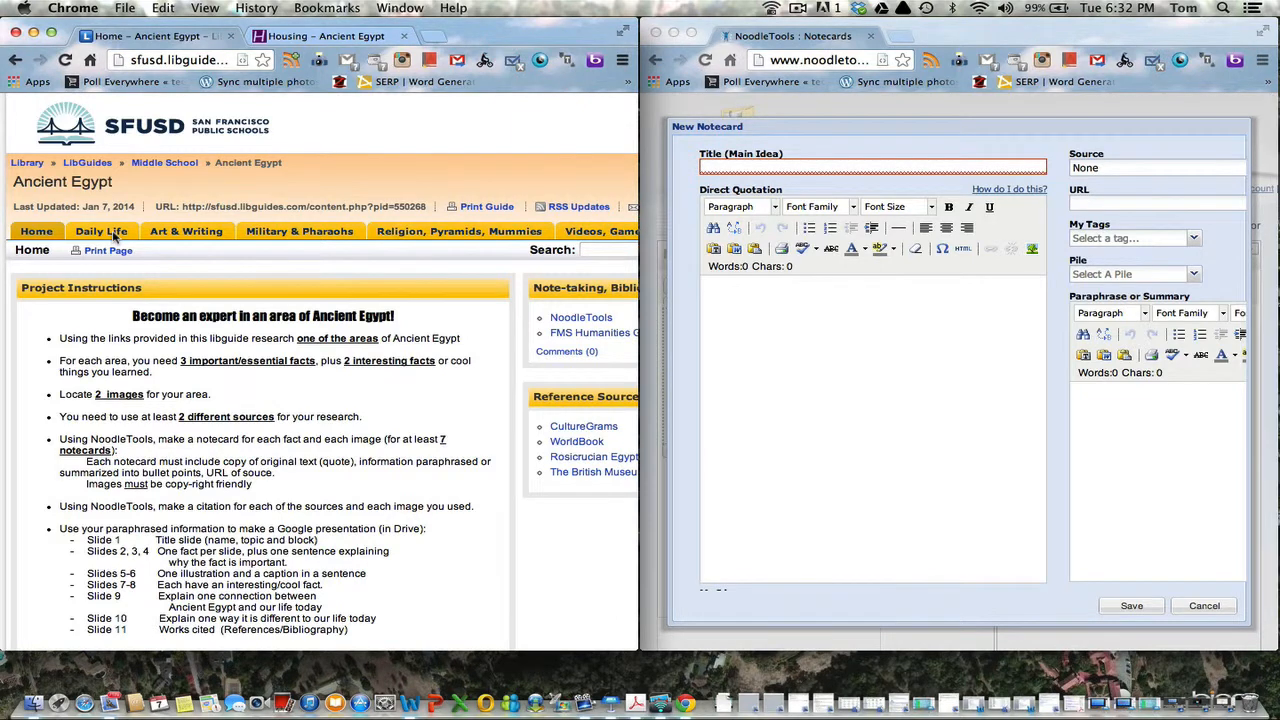
left_click(115, 235)
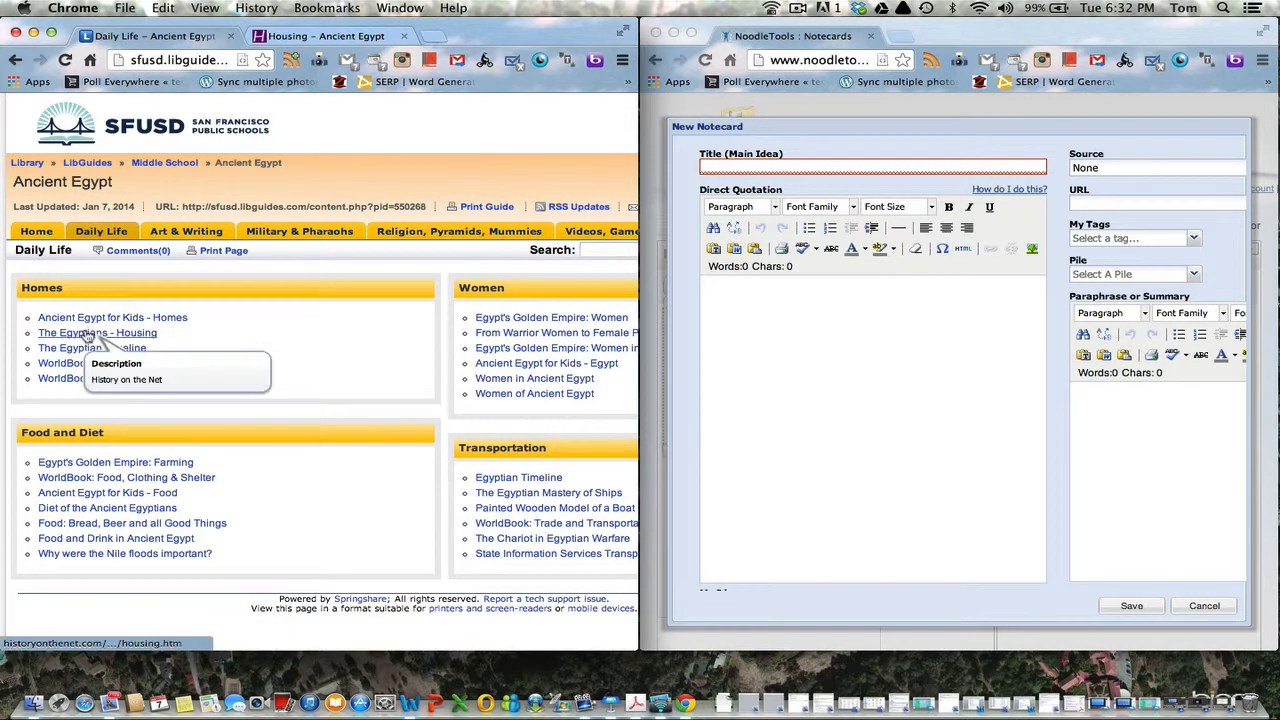
left_click(88, 334)
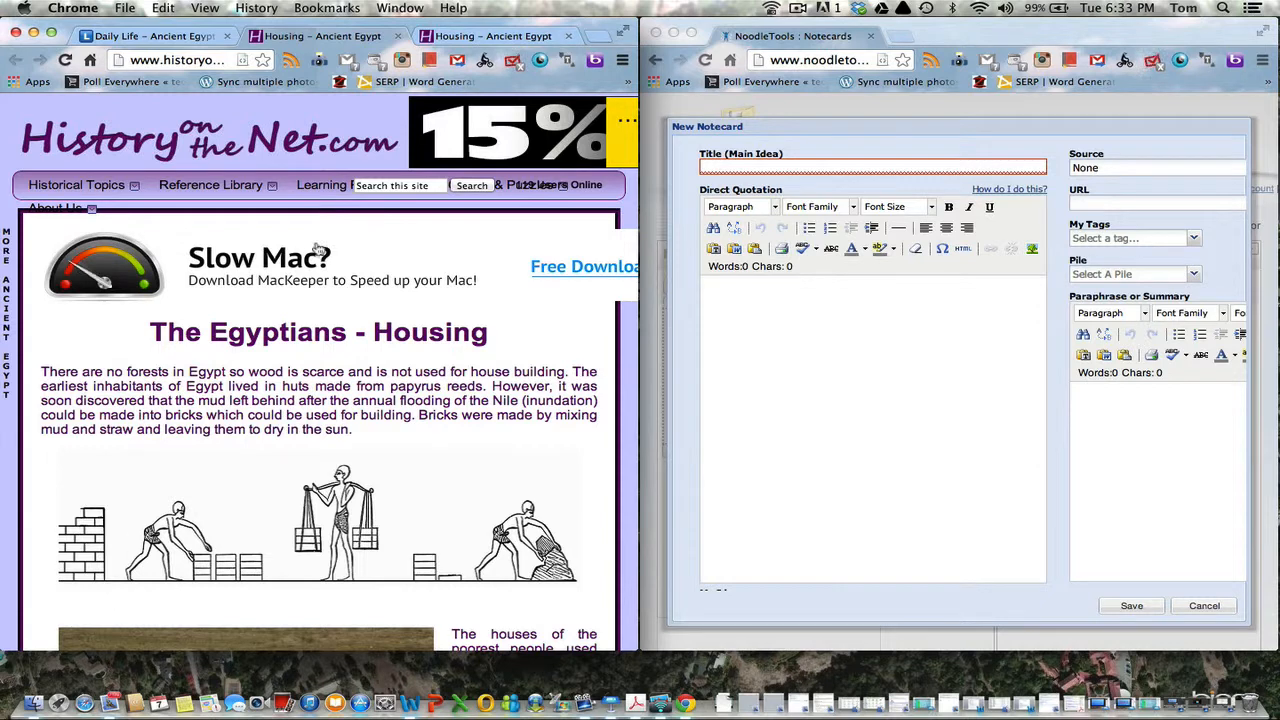
left_click(797, 9)
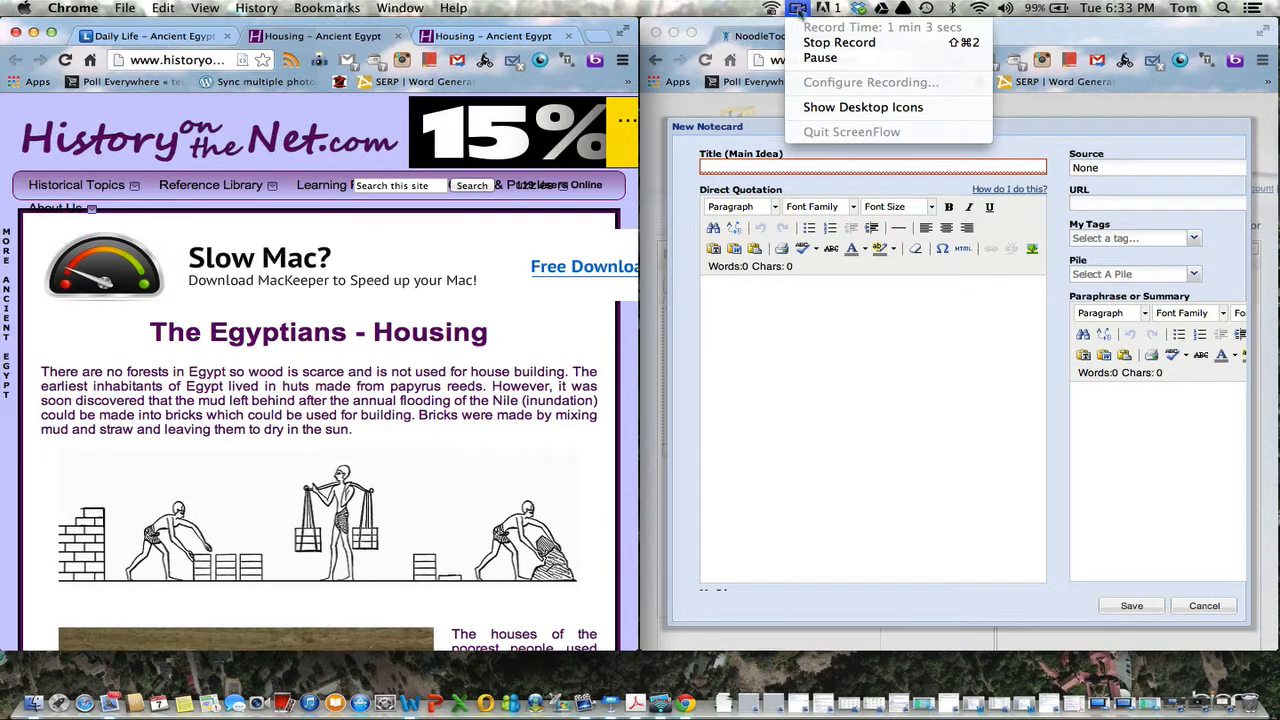
left_click(814, 44)
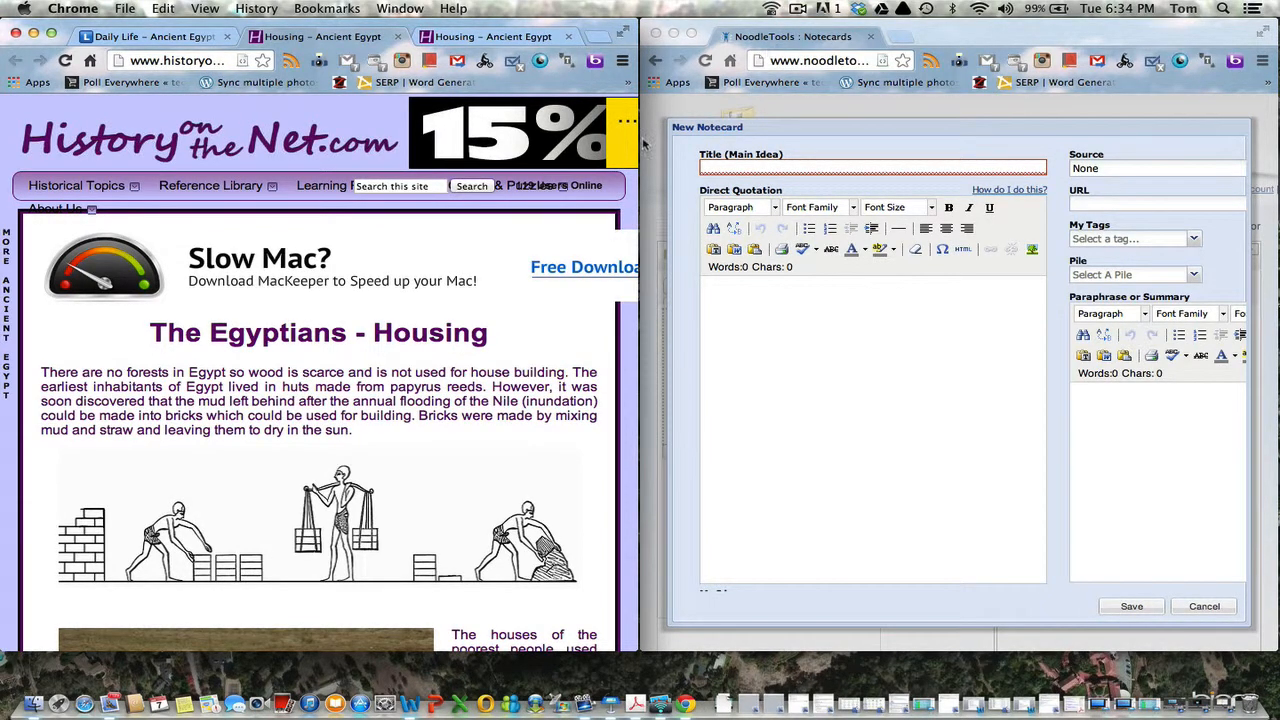
Step: Copy the housing article's opening paragraph into the new notecard's direct quotation and title the card "Houses"
left_click_drag(42, 374, 355, 440)
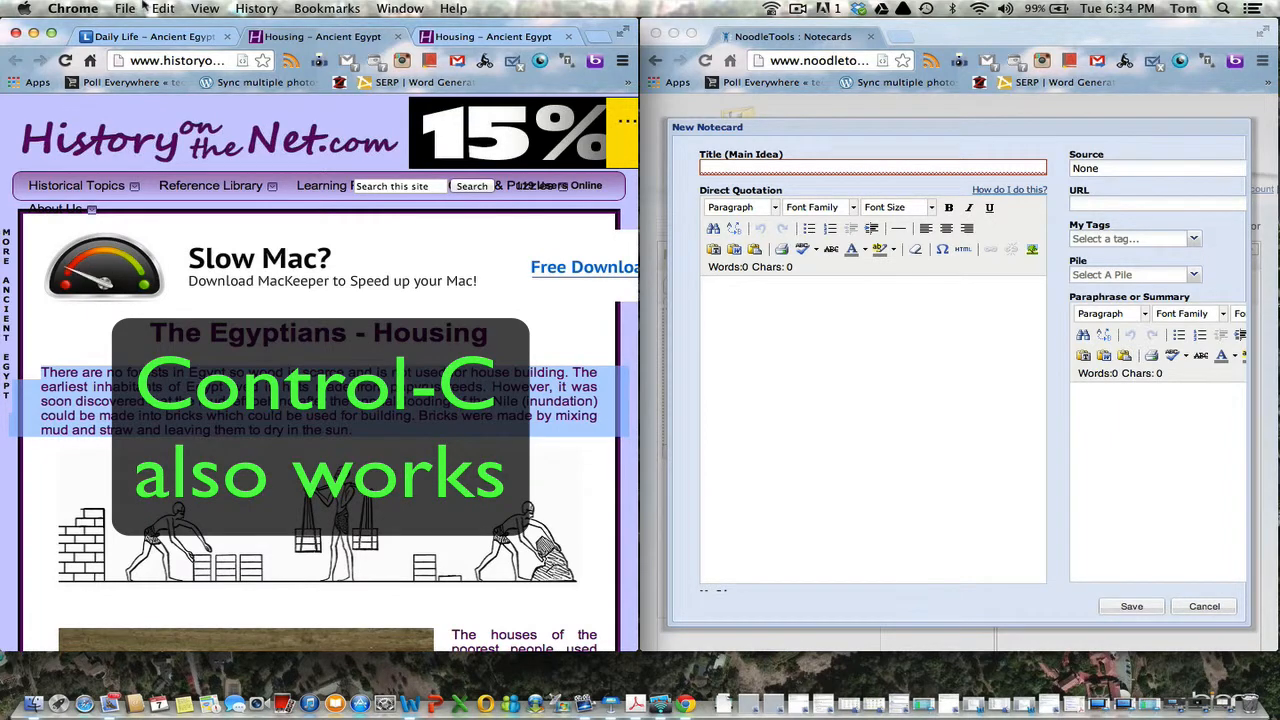
left_click(163, 8)
left_click(190, 84)
left_click(741, 302)
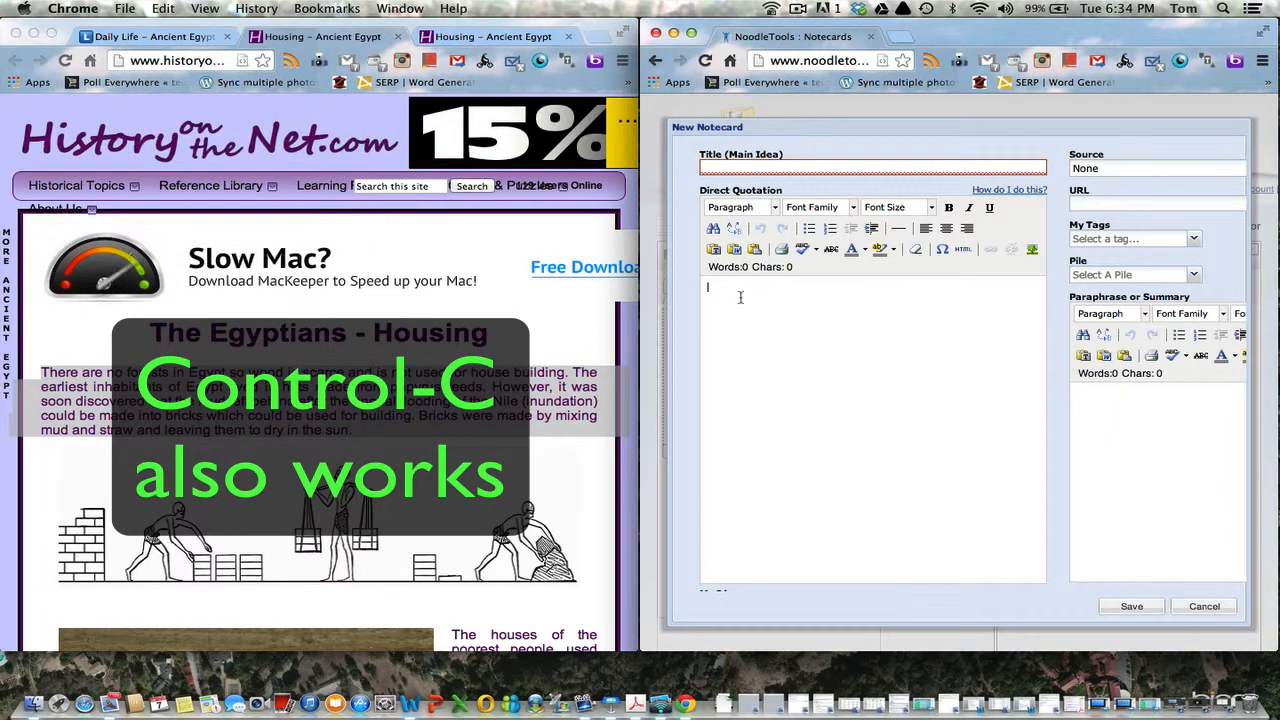
left_click(163, 8)
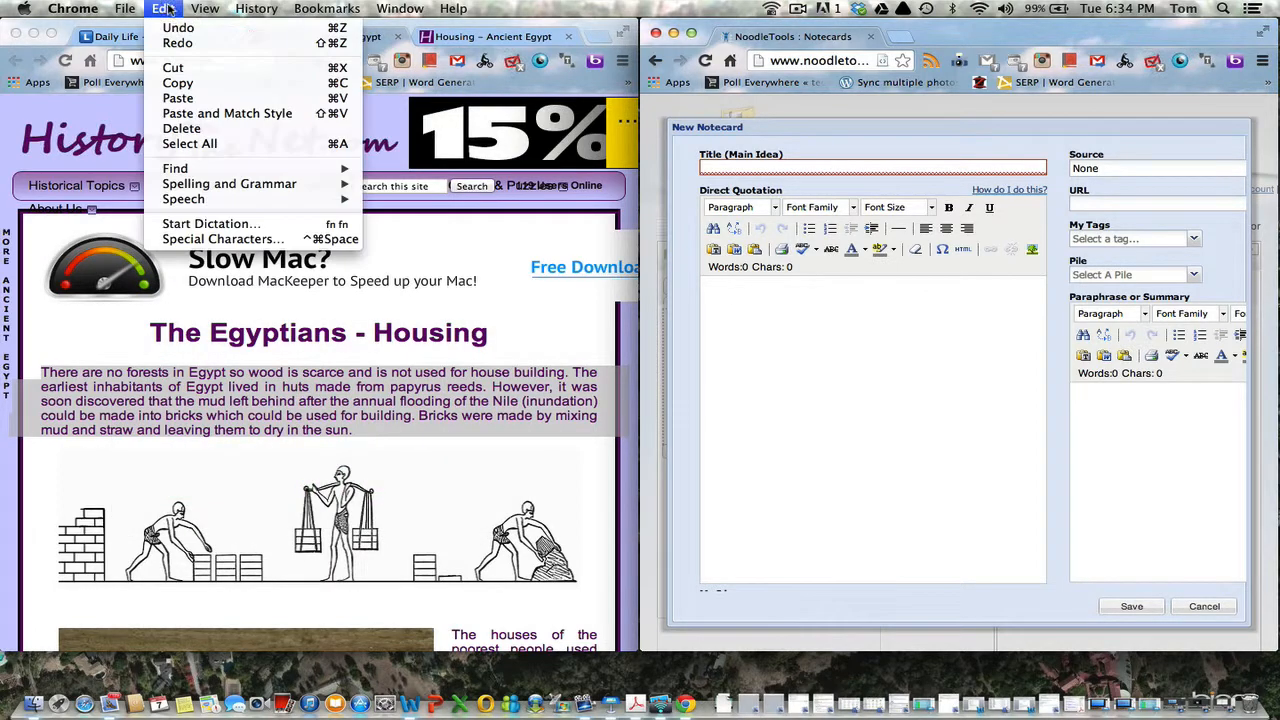
left_click(200, 98)
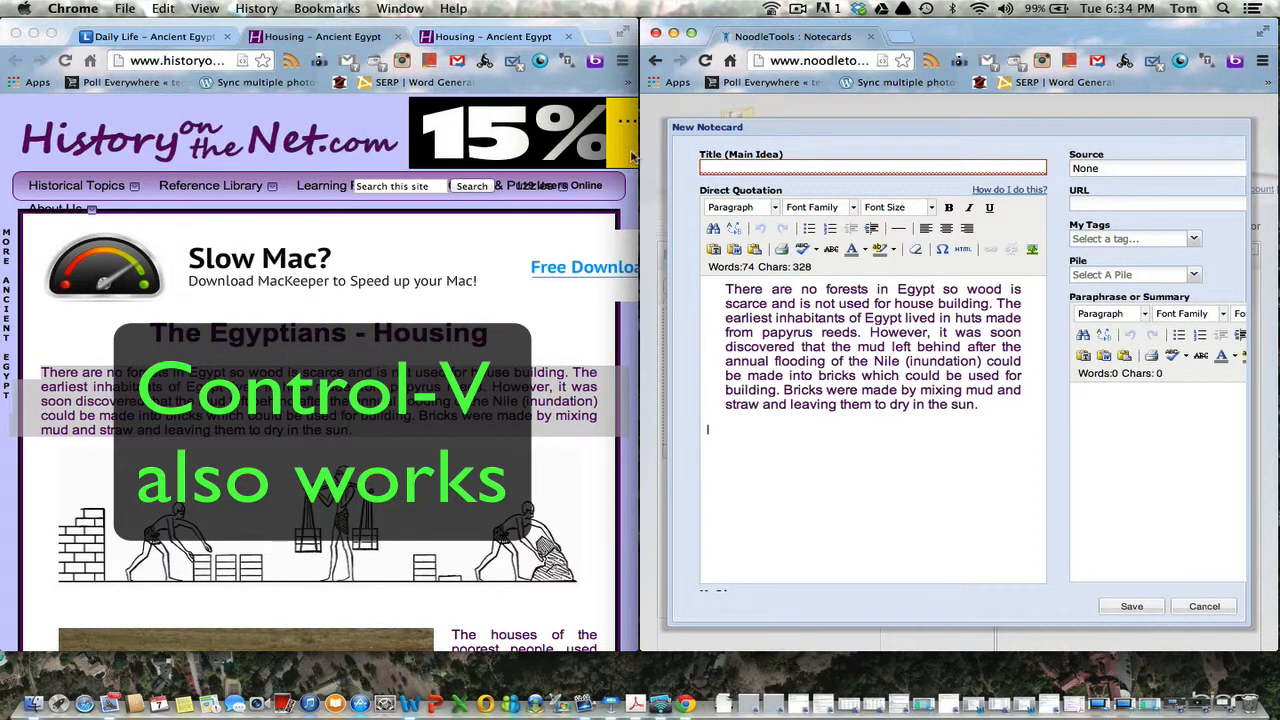
left_click(728, 167)
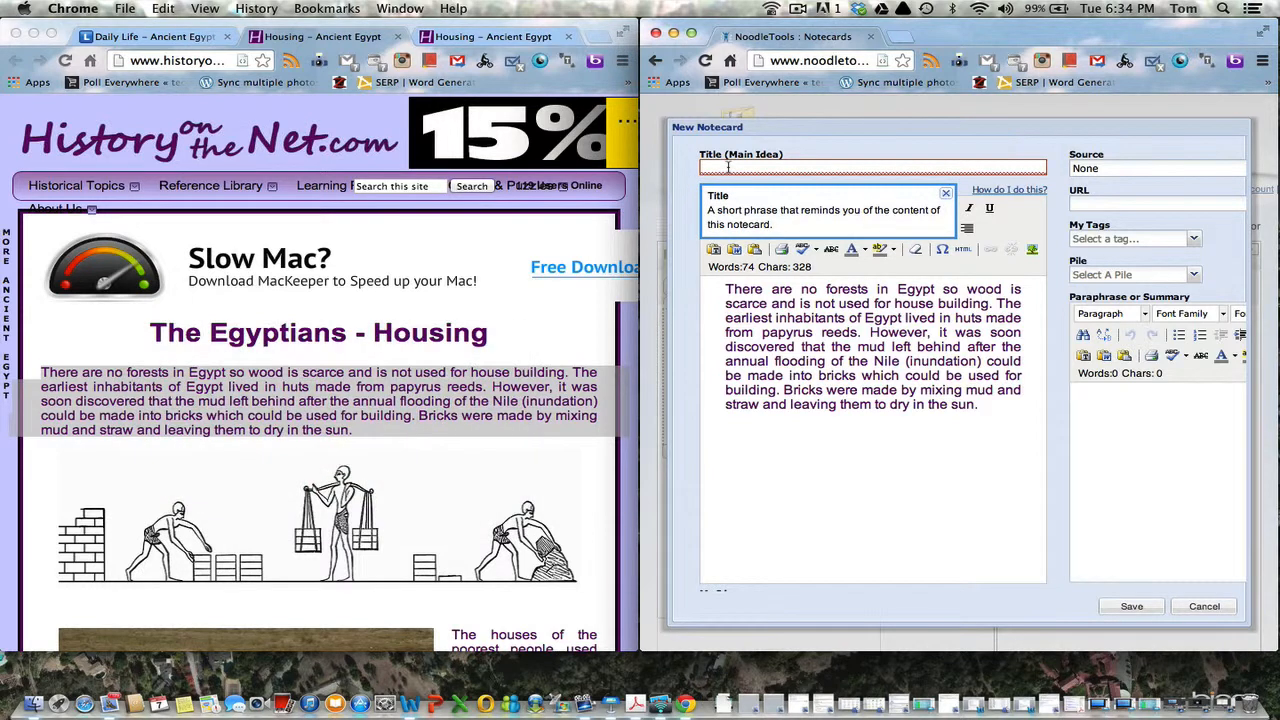
type("Houses")
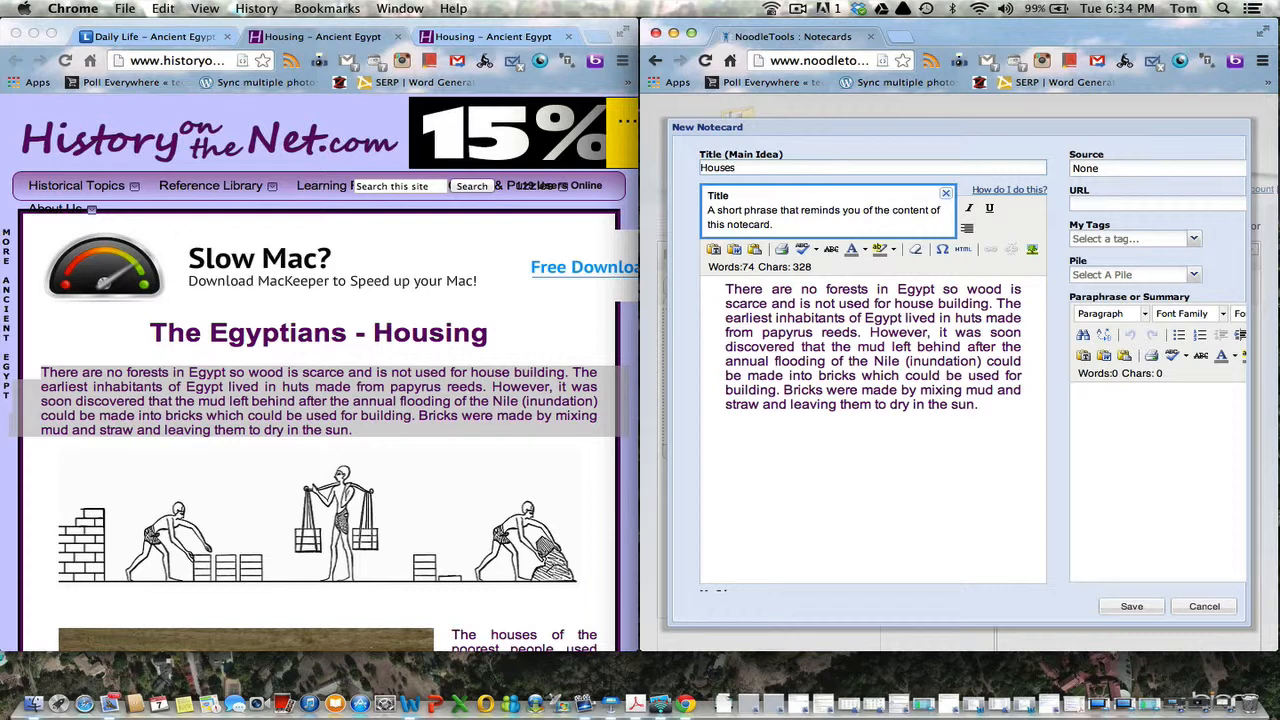
left_click(797, 8)
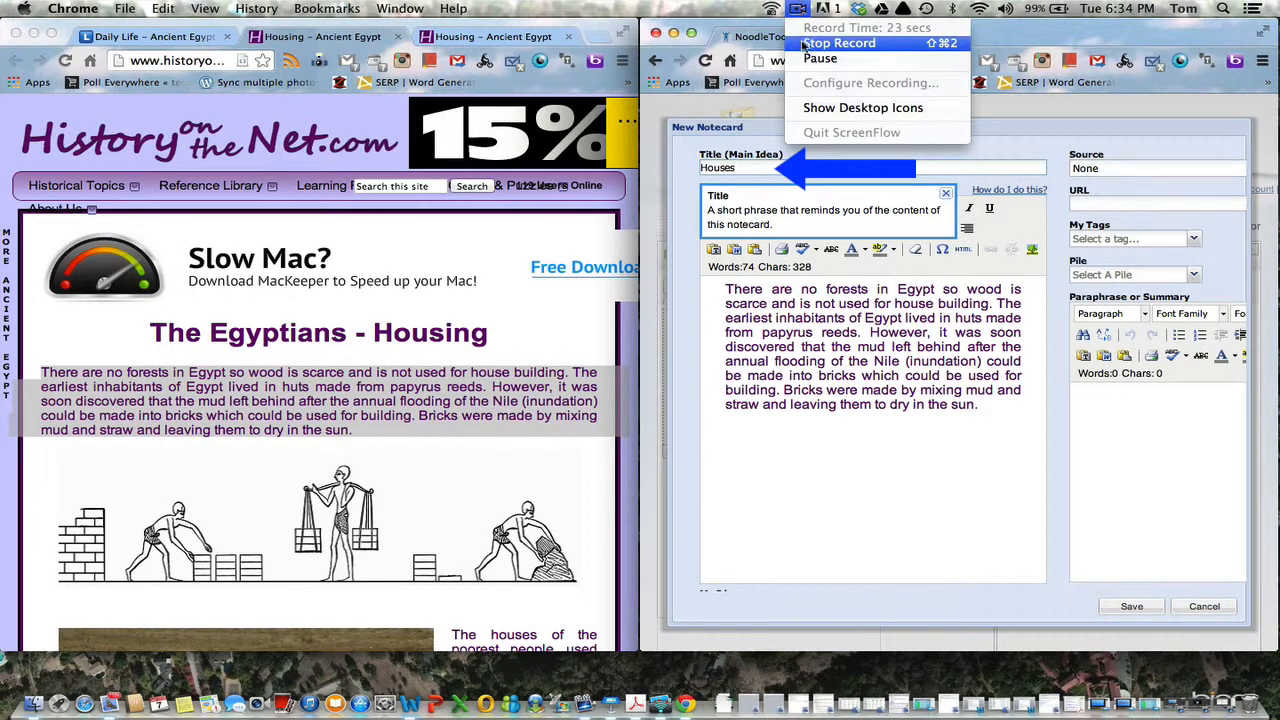
left_click(805, 43)
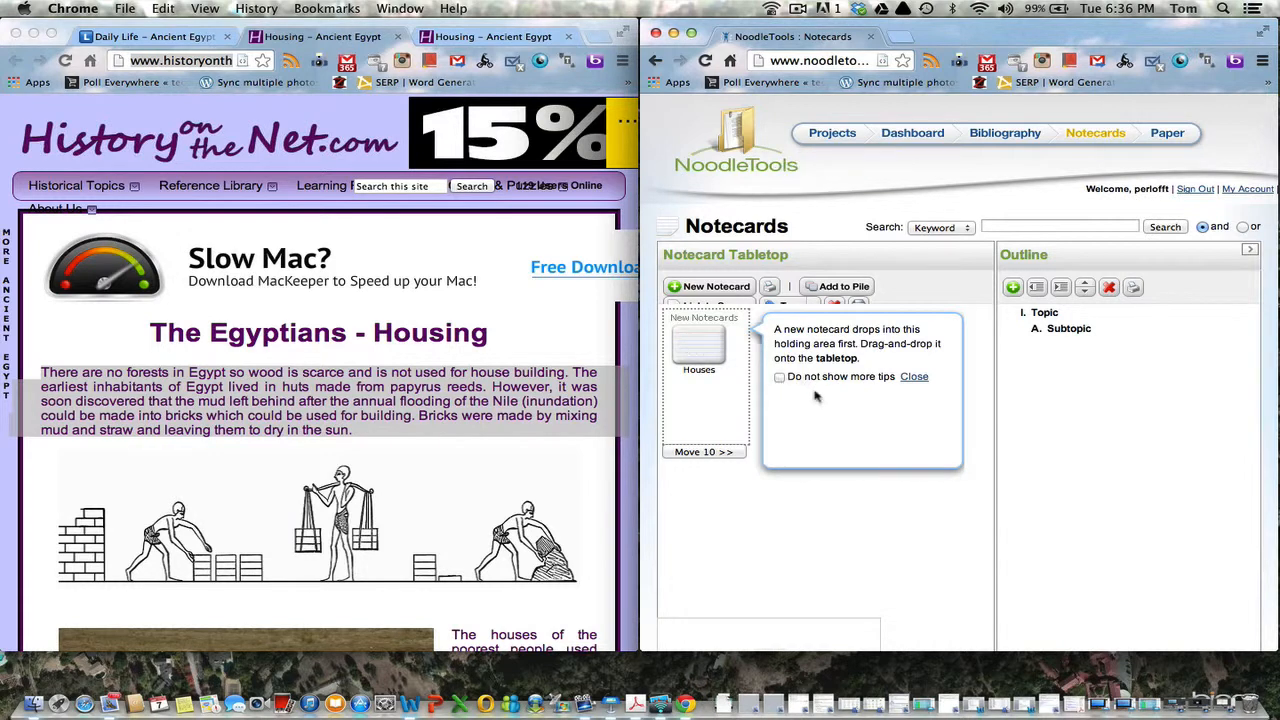
Step: Move the Houses notecard from the new notecards holding area onto the tabletop
left_click_drag(716, 342, 858, 407)
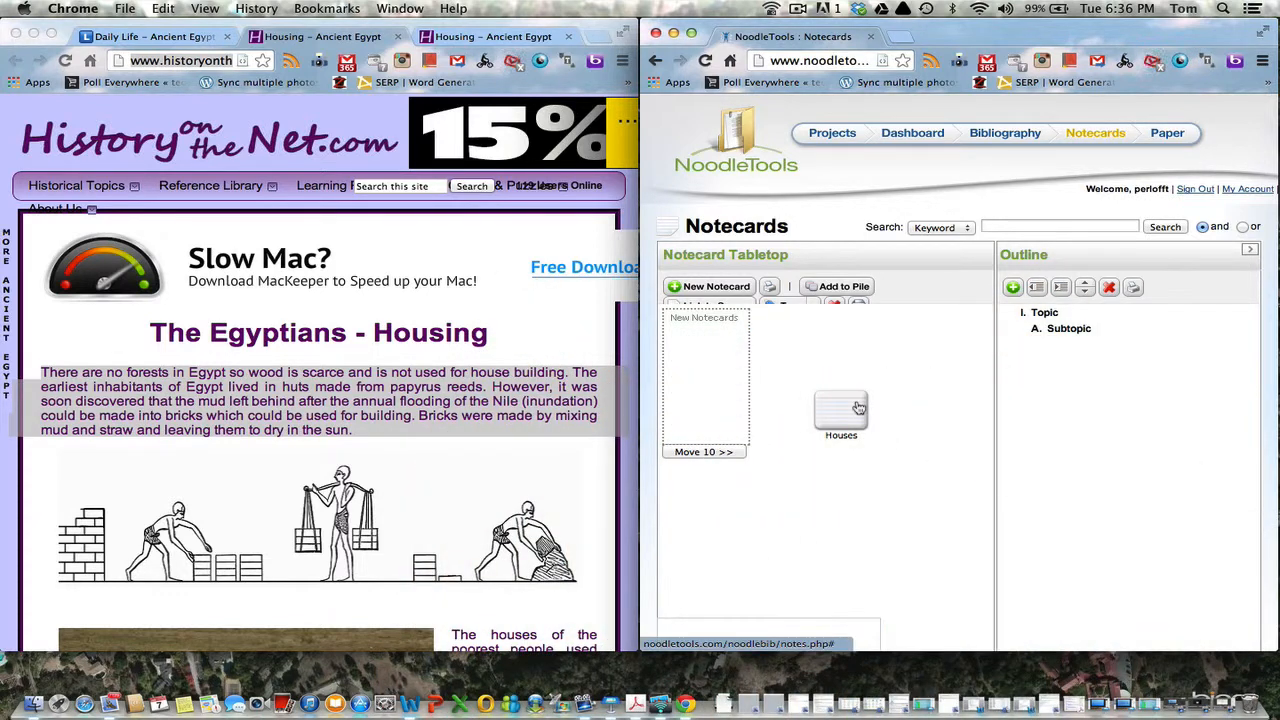
mouse_move(858, 407)
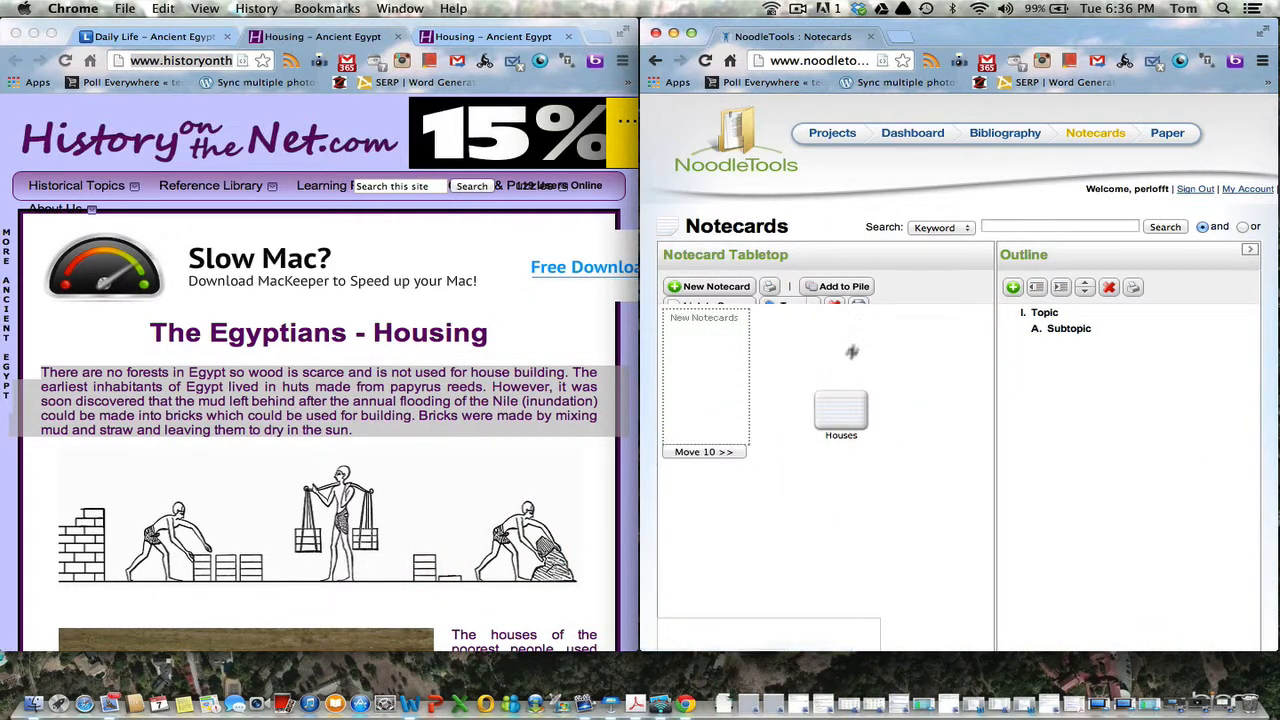
Step: Open the Houses notecard for editing, then reposition and widen its browser window to fit more of the paraphrase area
double_click(846, 423)
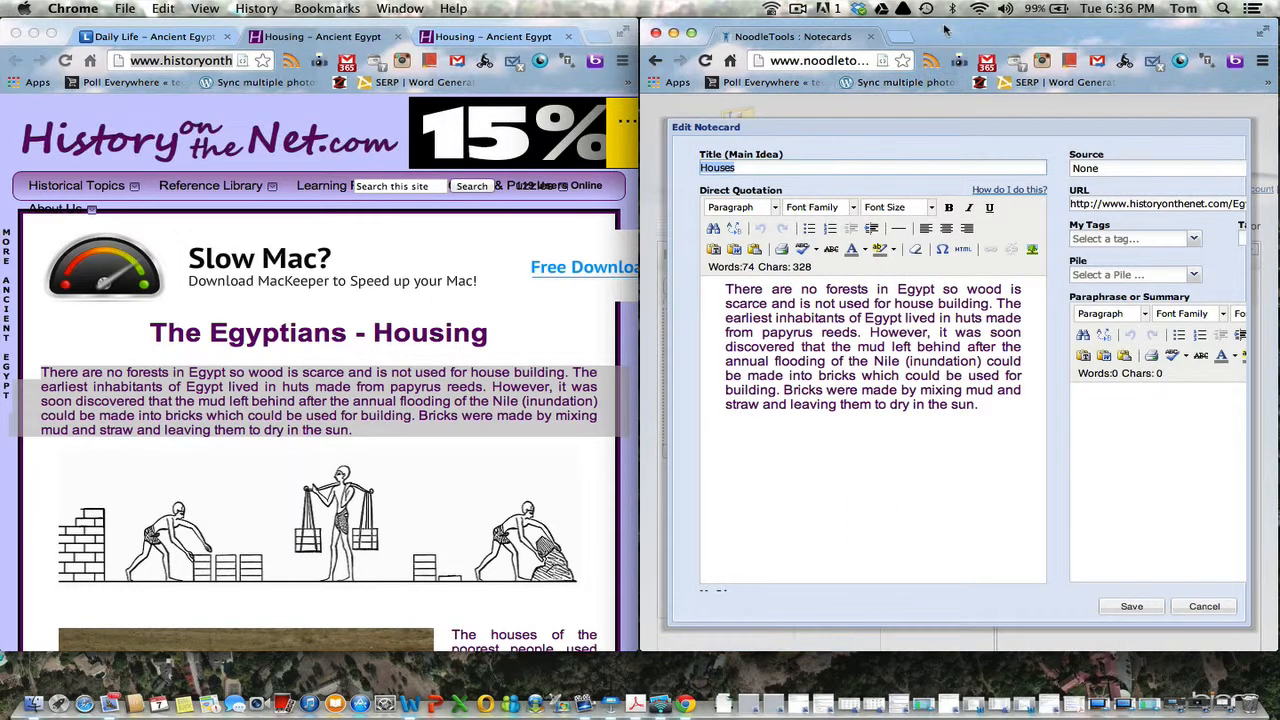
left_click_drag(943, 32, 705, 32)
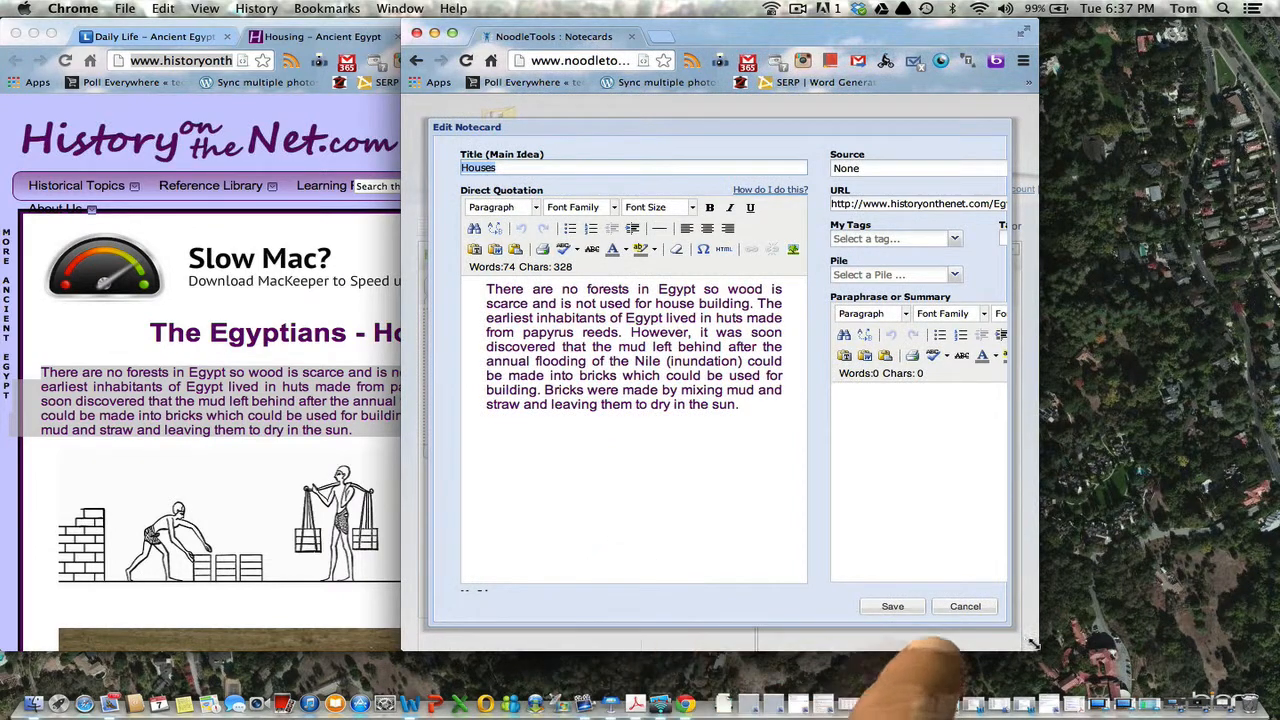
left_click_drag(1032, 642, 1213, 633)
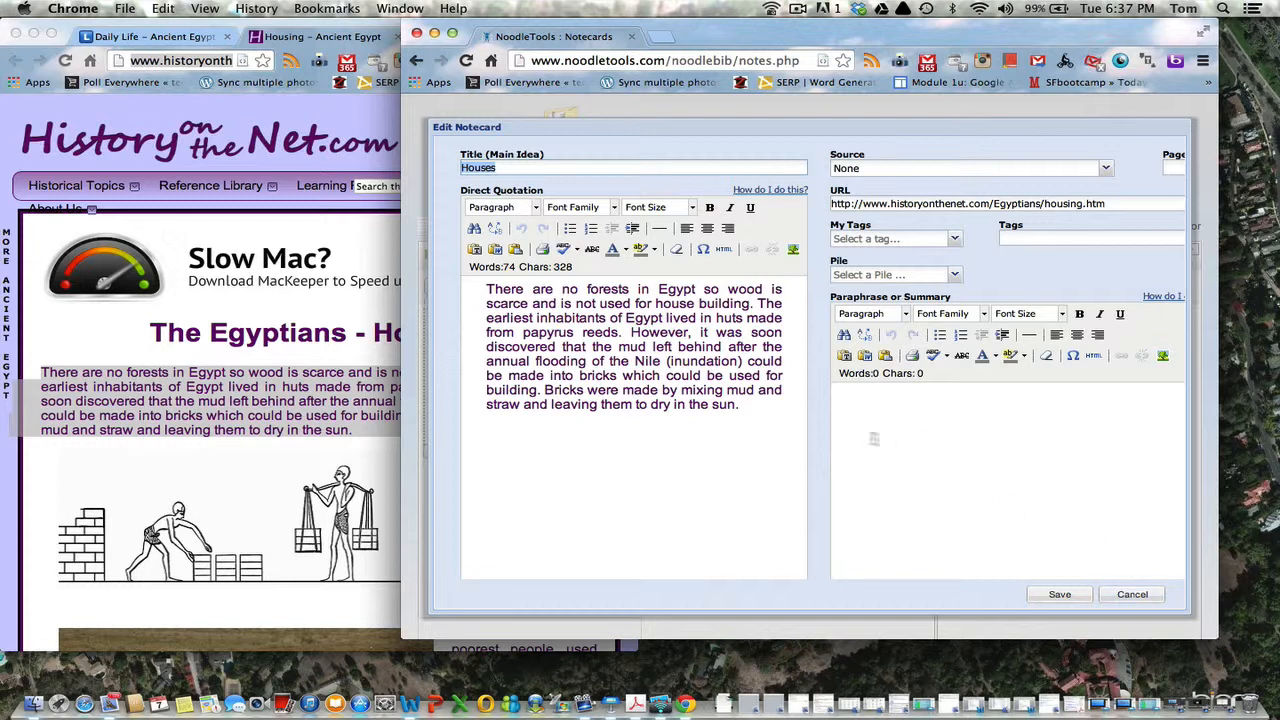
Step: Paraphrase the quotation's papyrus reeds sentence as "The first people of Egypt lived in huts made from papyrus reeds." and save the notecard
left_click_drag(757, 303, 624, 332)
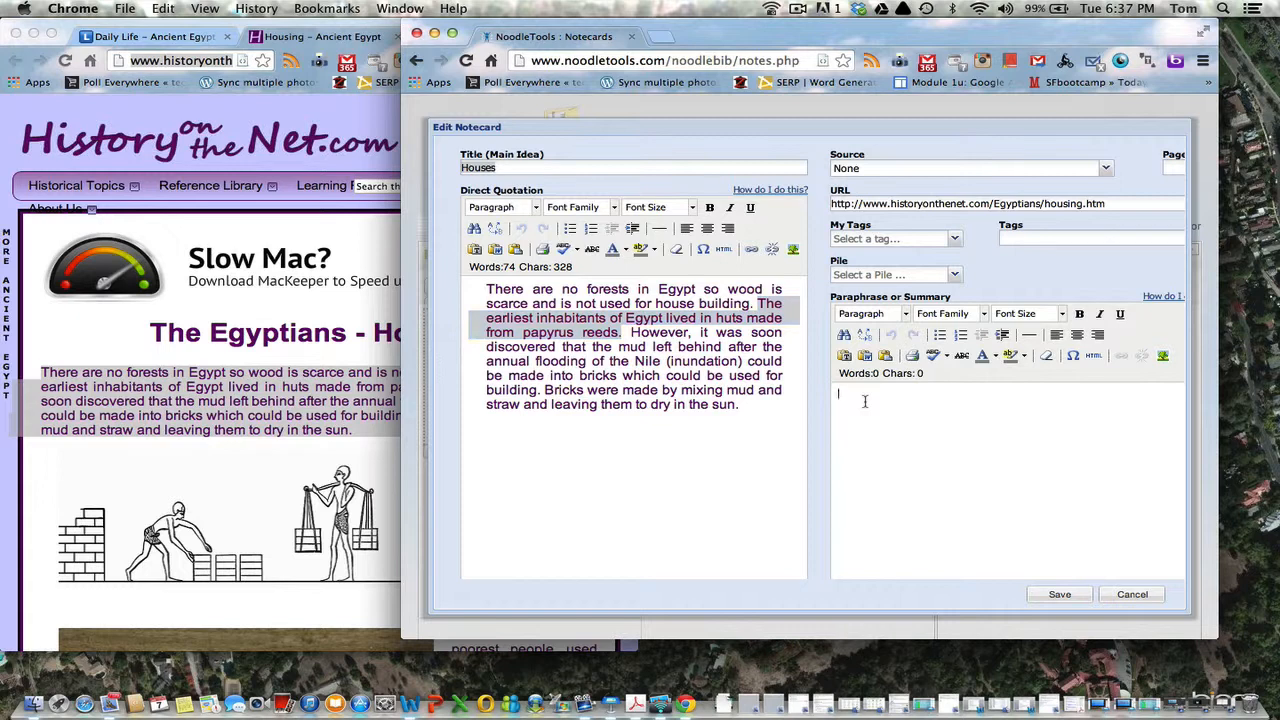
type("1")
type("he first people of")
type("Egyp")
type("t lived ")
type("in huts")
type(" made")
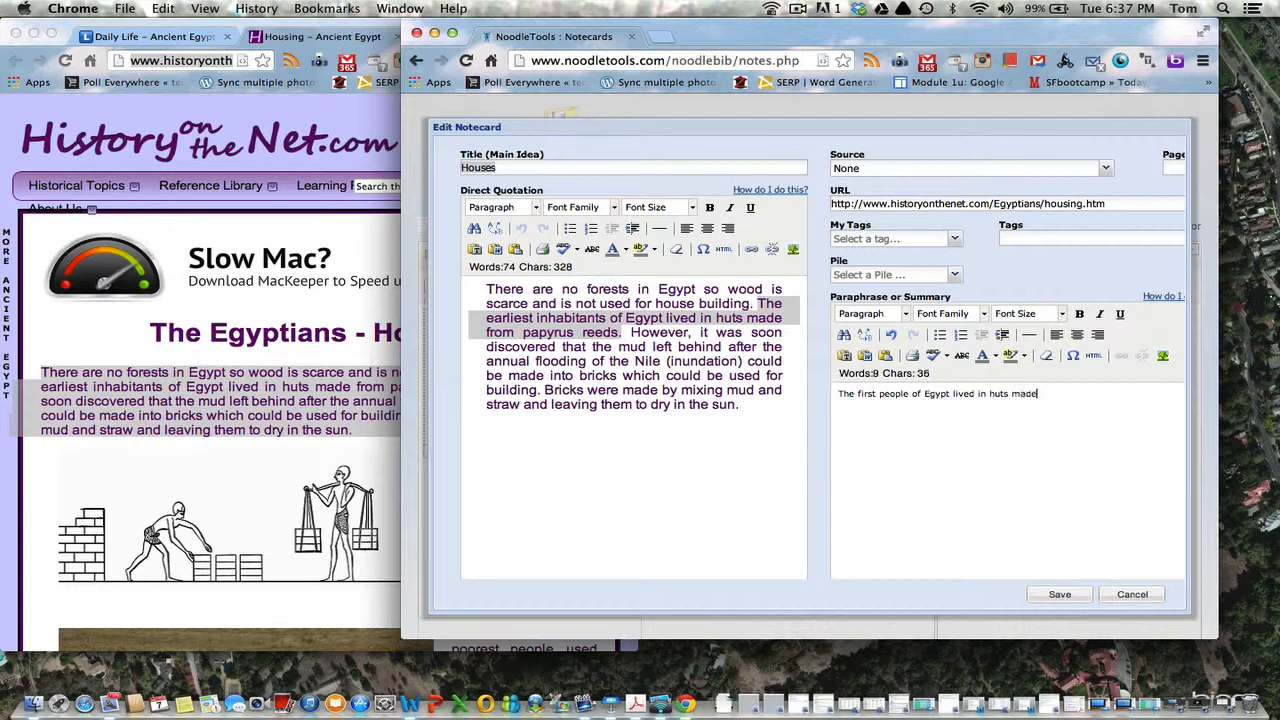
type(" from papyrus reeds.")
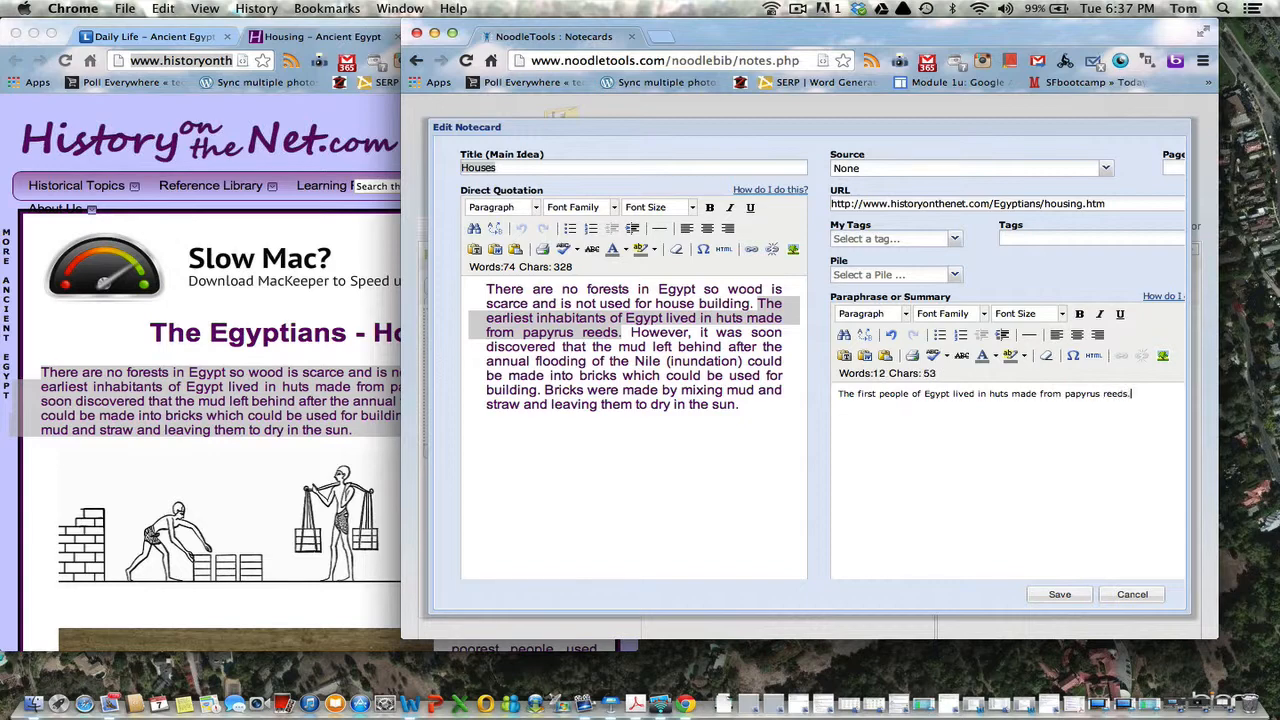
left_click(1059, 594)
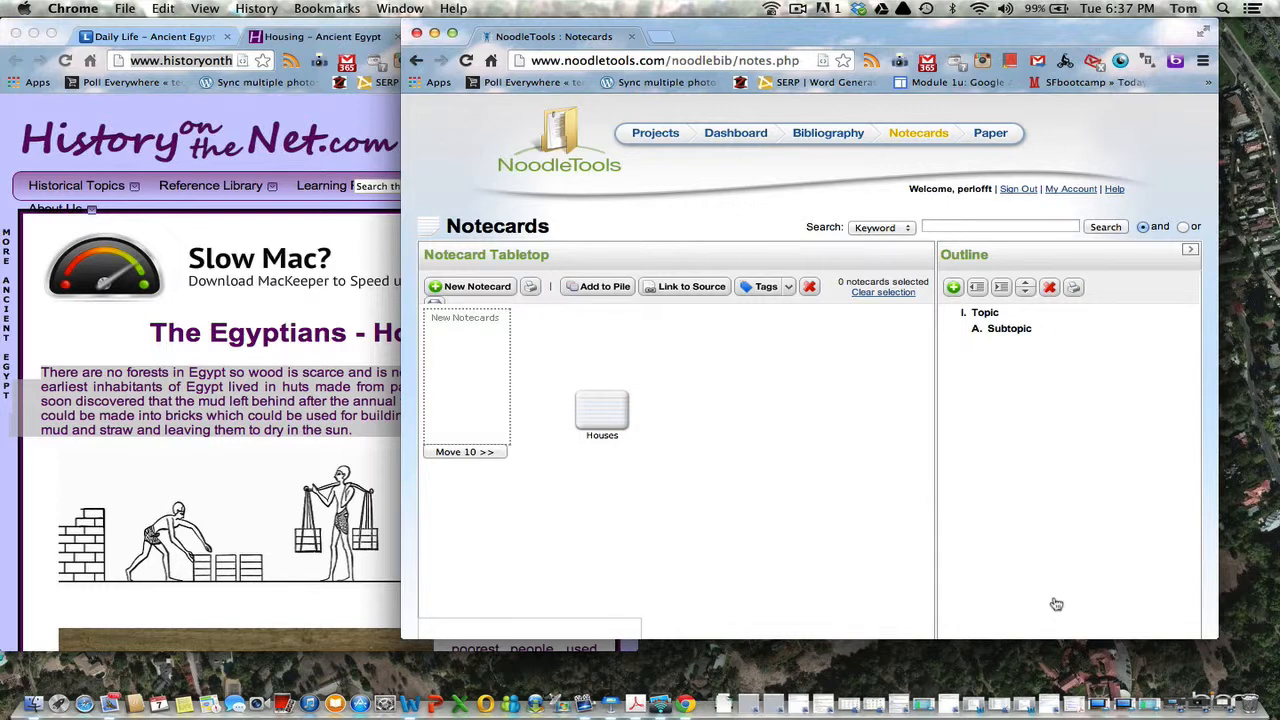
left_click(797, 8)
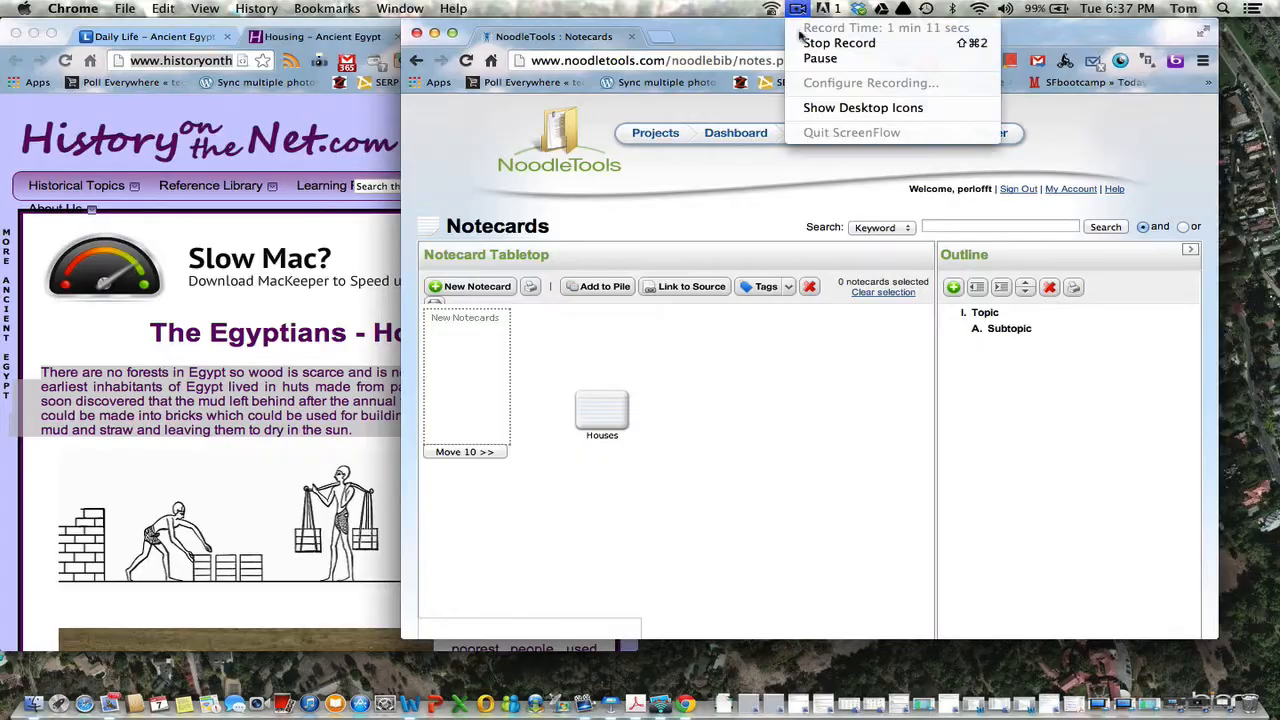